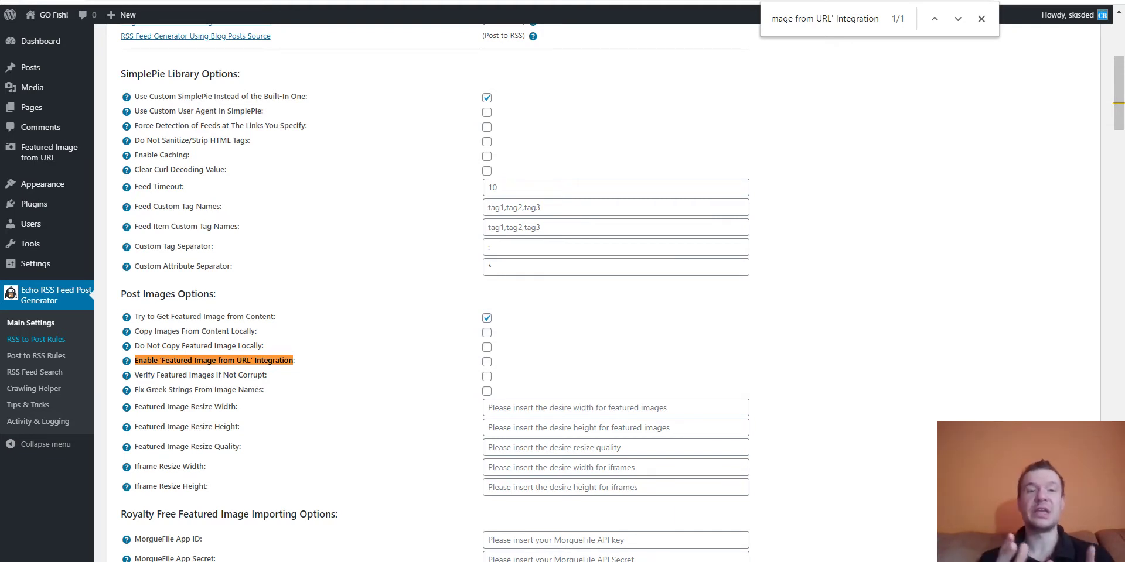
# - Review the Featured Image from URL | FIFU plugin page in the other browser tab
pyautogui.hotkey('ctrl', 'Tab')
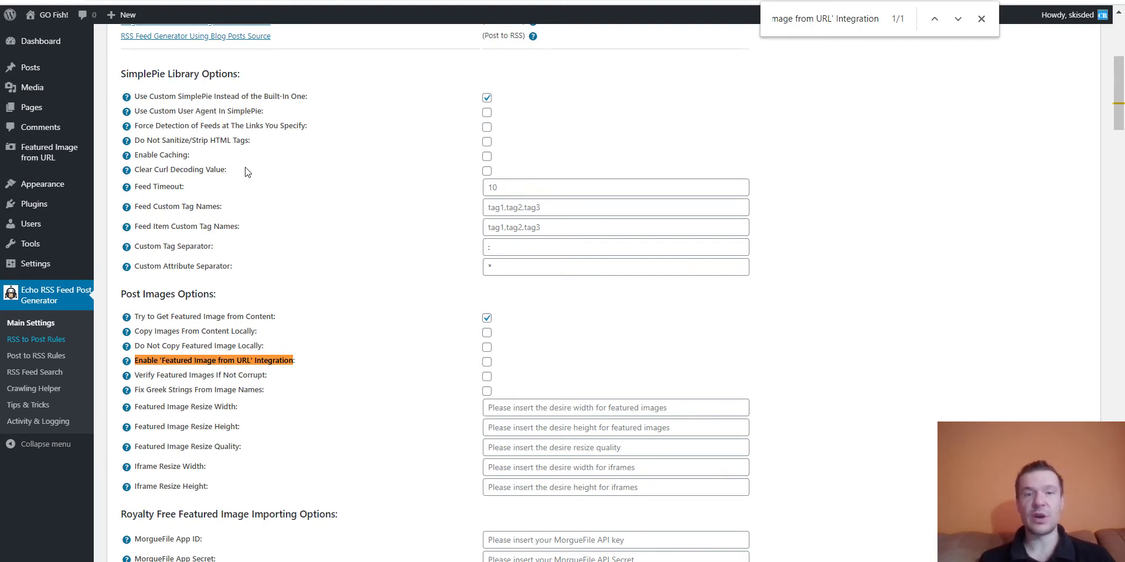
pyautogui.scroll(4, 268, 304)
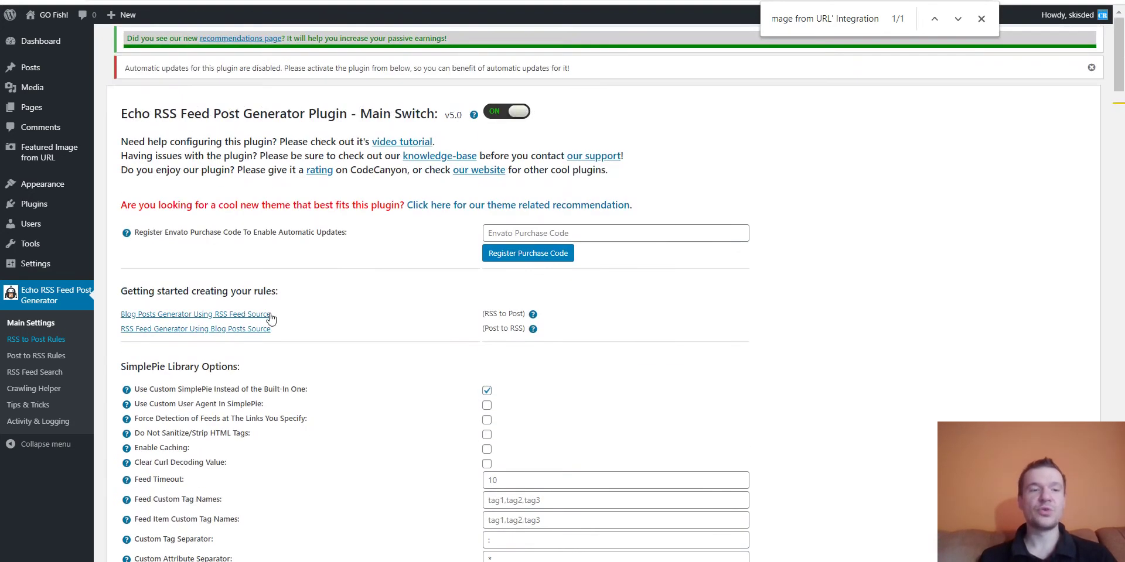
pyautogui.scroll(-4, 272, 317)
pyautogui.scroll(-3, 272, 317)
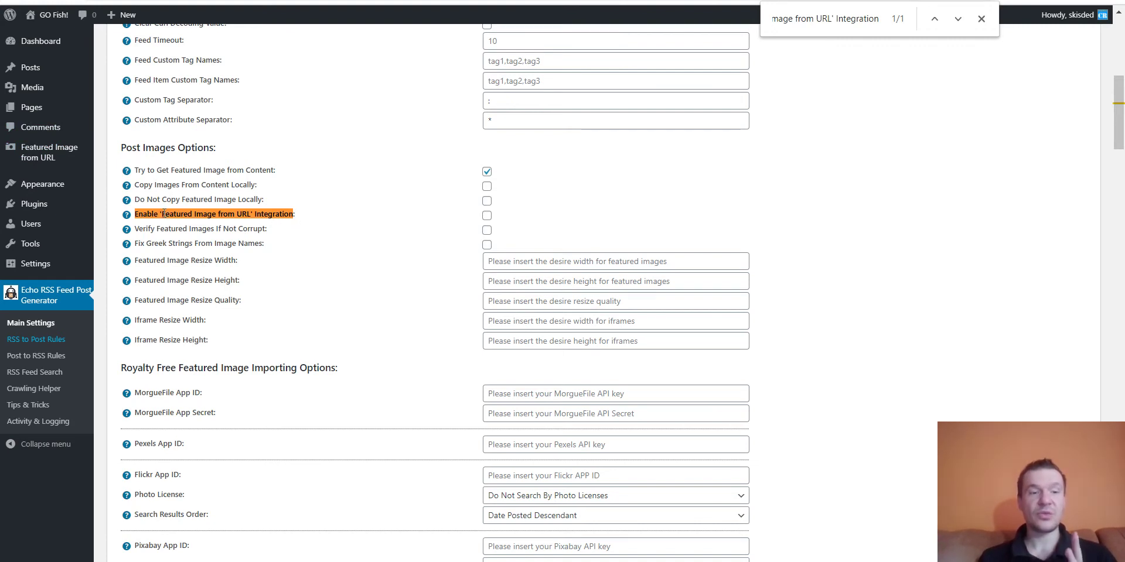
# - Back in Echo RSS settings, enable 'Featured Image from URL Integration' and save Main Settings
pyautogui.moveTo(59, 155)
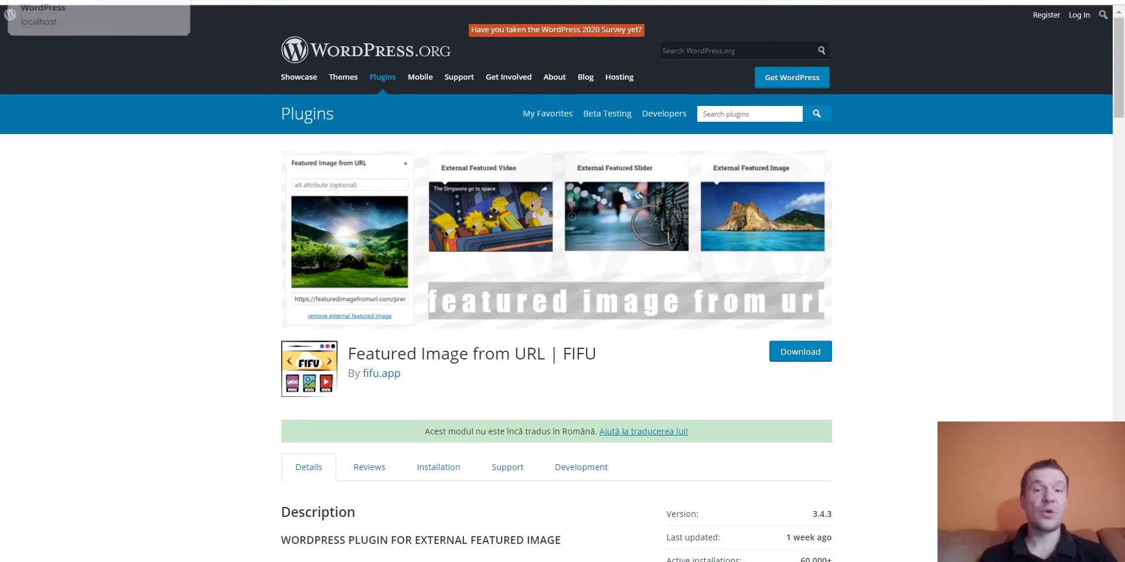
pyautogui.click(64, 0)
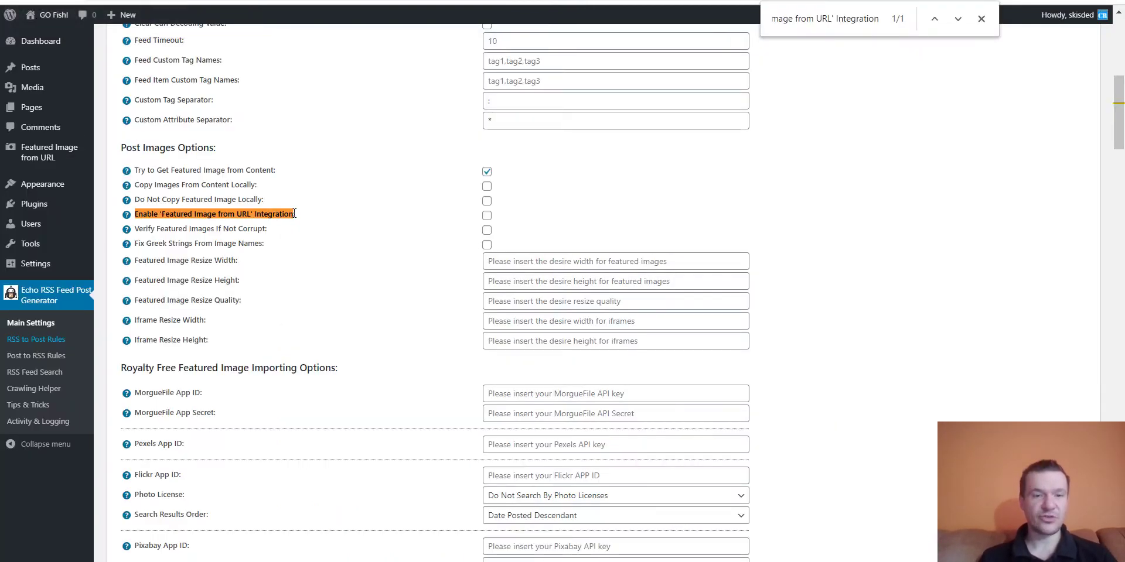
pyautogui.click(487, 216)
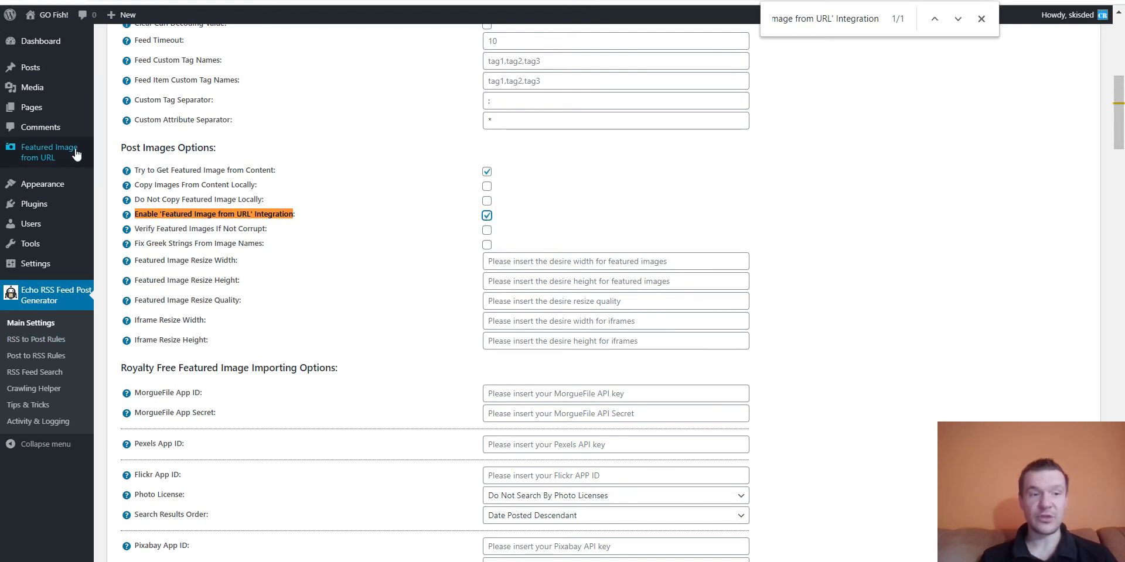
pyautogui.moveTo(47, 157)
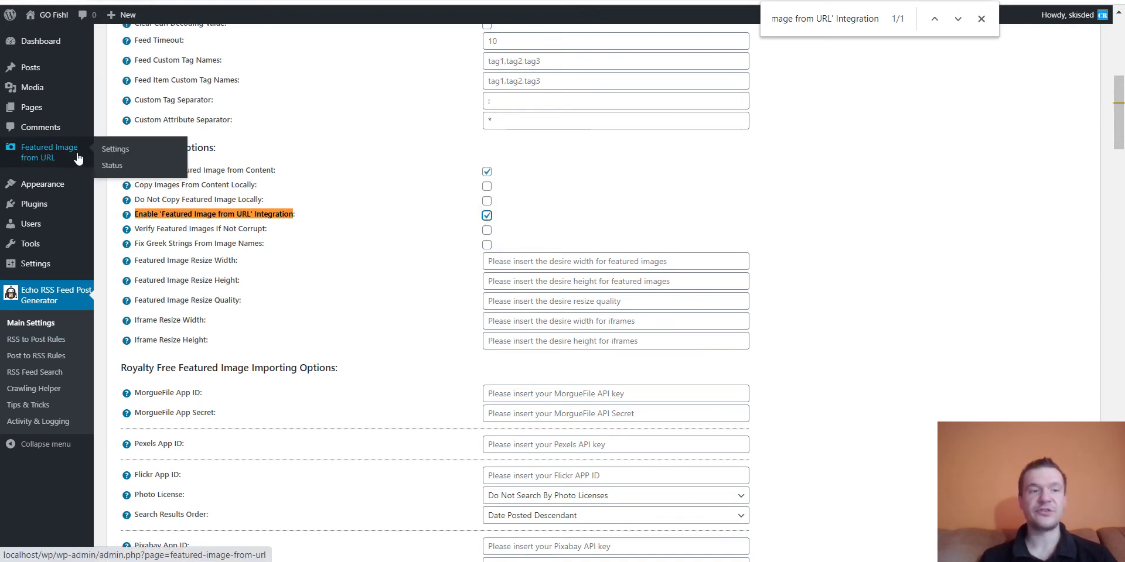
pyautogui.scroll(-1, 237, 222)
pyautogui.scroll(-15, 237, 222)
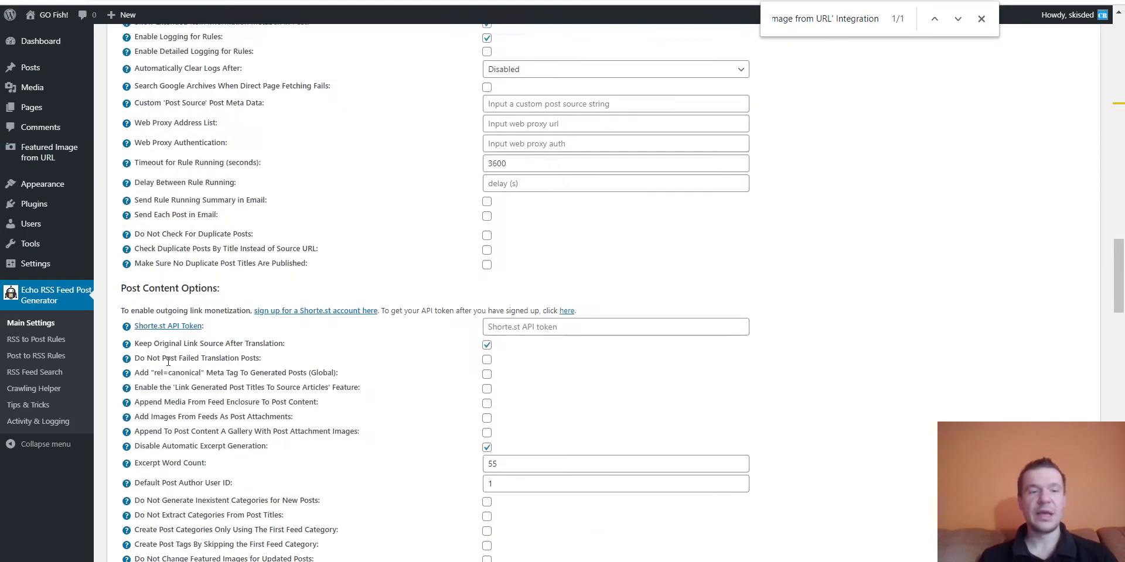
pyautogui.scroll(-5, 155, 460)
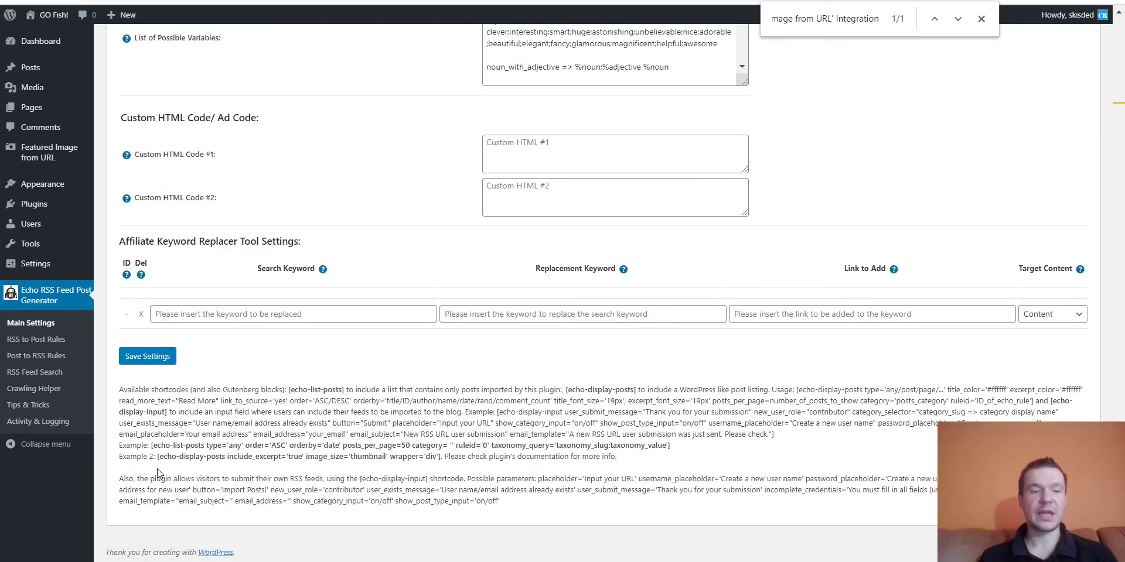
pyautogui.click(154, 357)
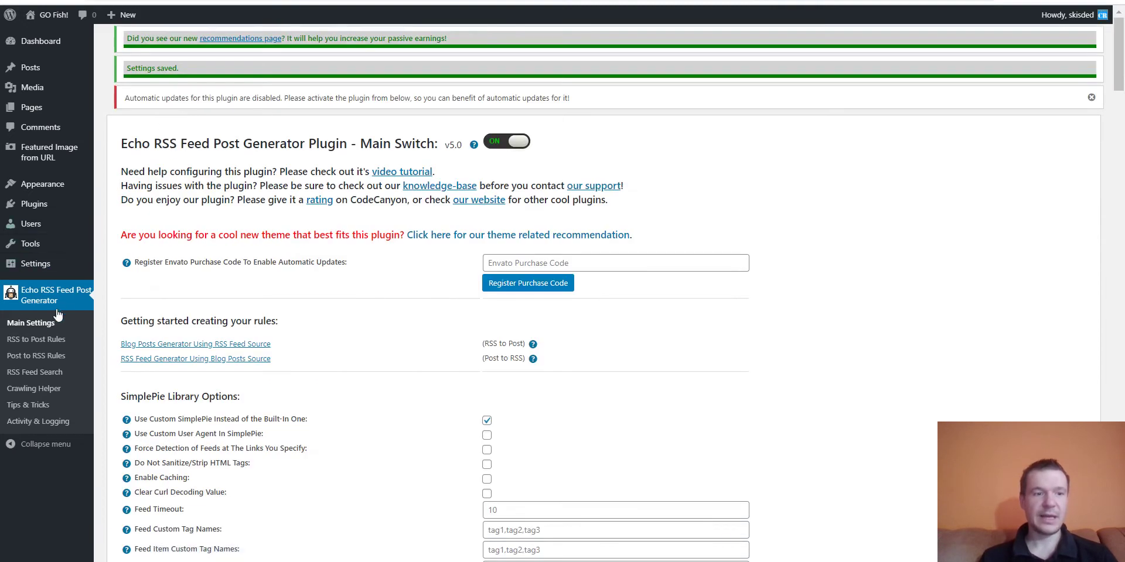
pyautogui.click(37, 340)
pyautogui.click(244, 111)
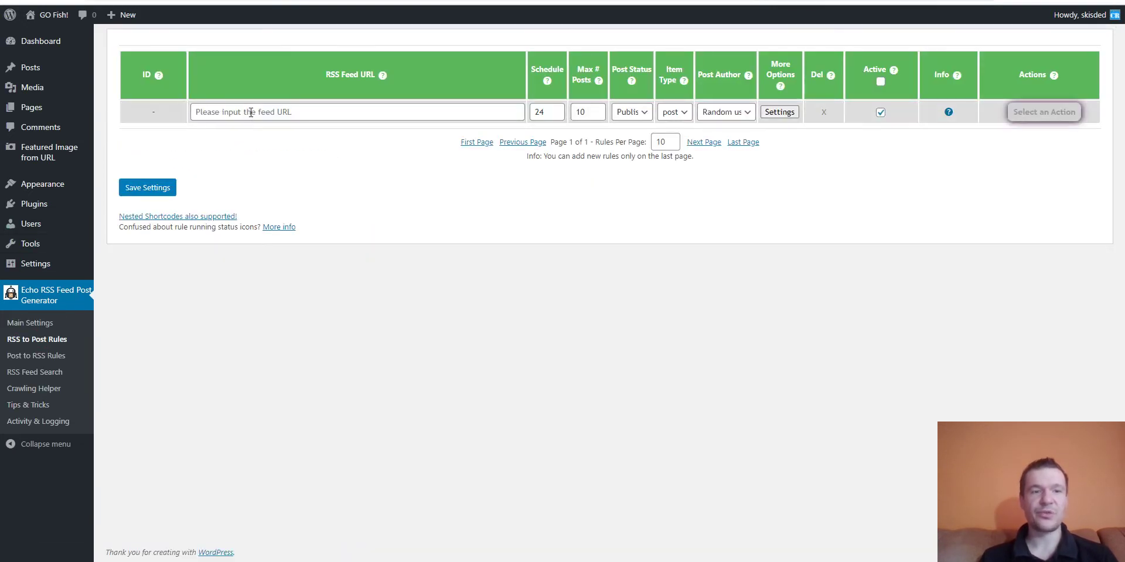
pyautogui.click(247, 139)
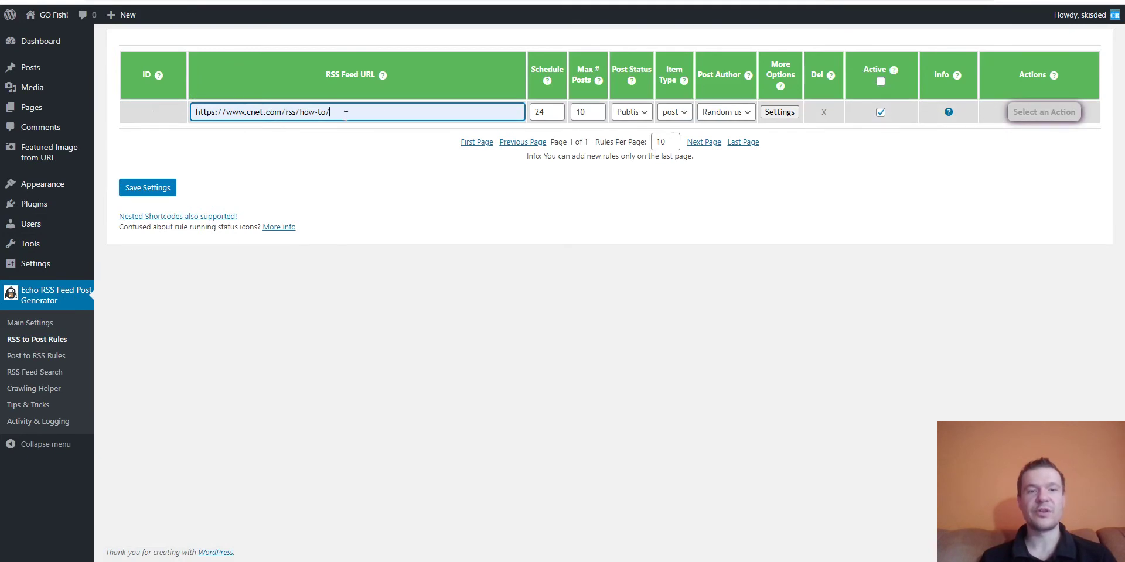
pyautogui.doubleClick(582, 112)
pyautogui.write('2')
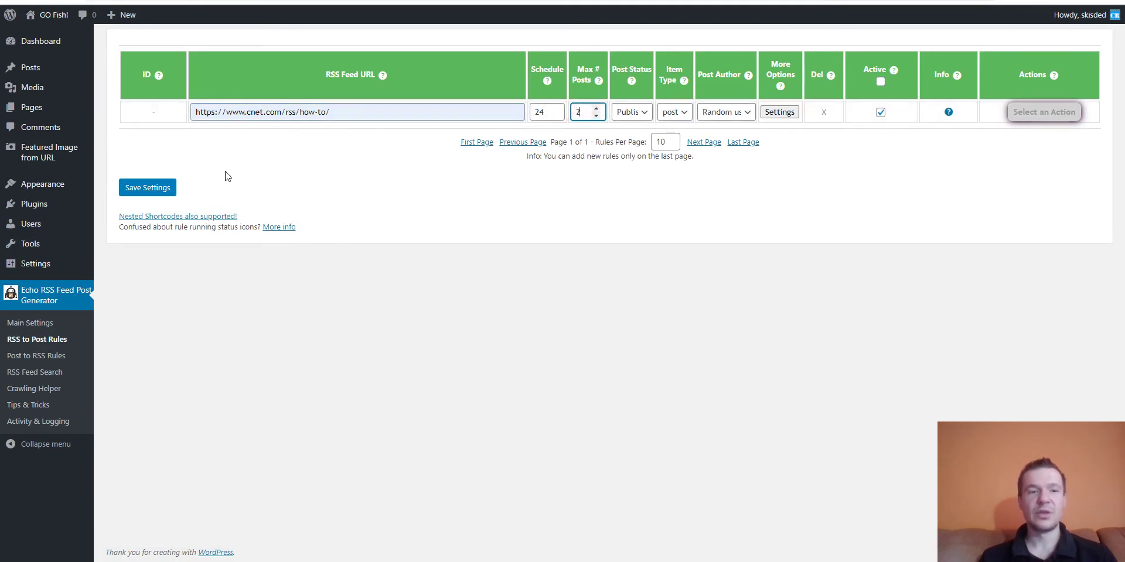
pyautogui.click(146, 187)
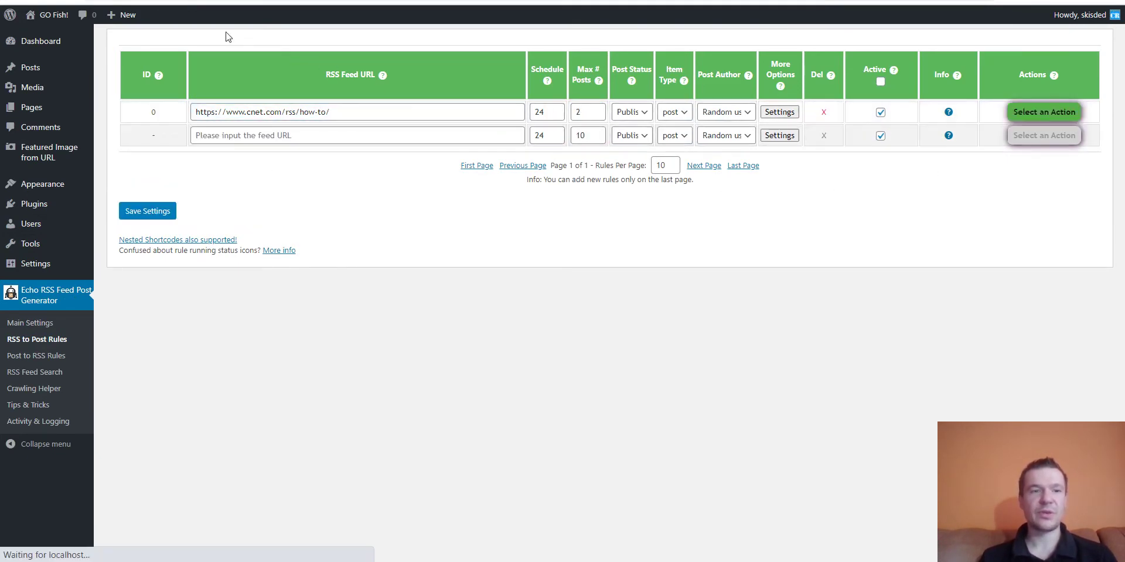
# - Open the site's front page and run rule 0 now, confirming the import
pyautogui.moveTo(51, 14)
pyautogui.click(44, 35)
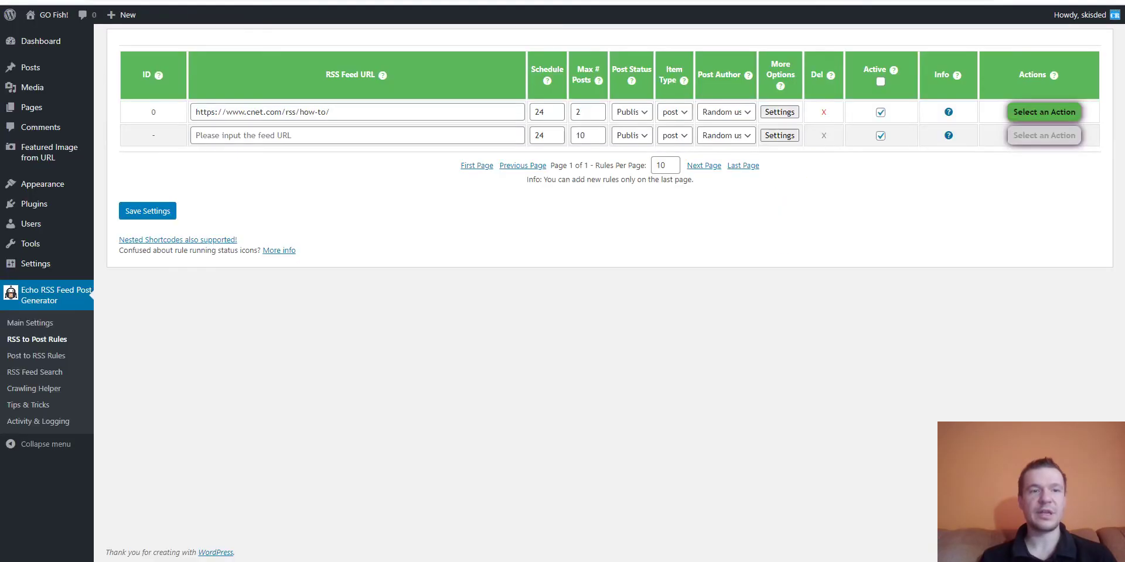
pyautogui.click(1045, 112)
pyautogui.click(1037, 118)
pyautogui.press('Return')
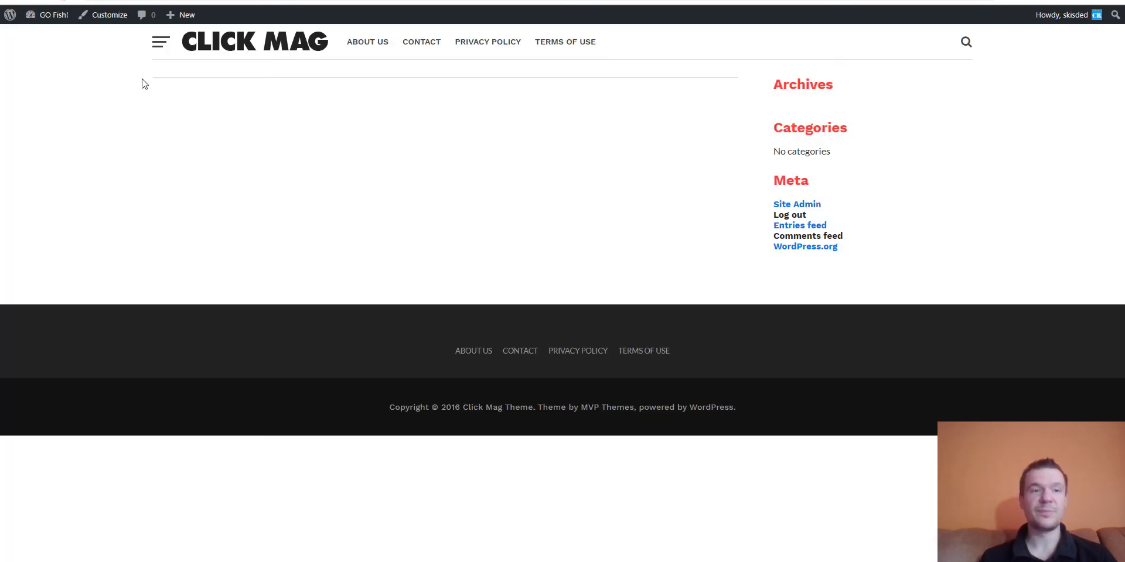
# - Reload the front page and inspect the first imported CNET post's image in DevTools
pyautogui.press('F5')
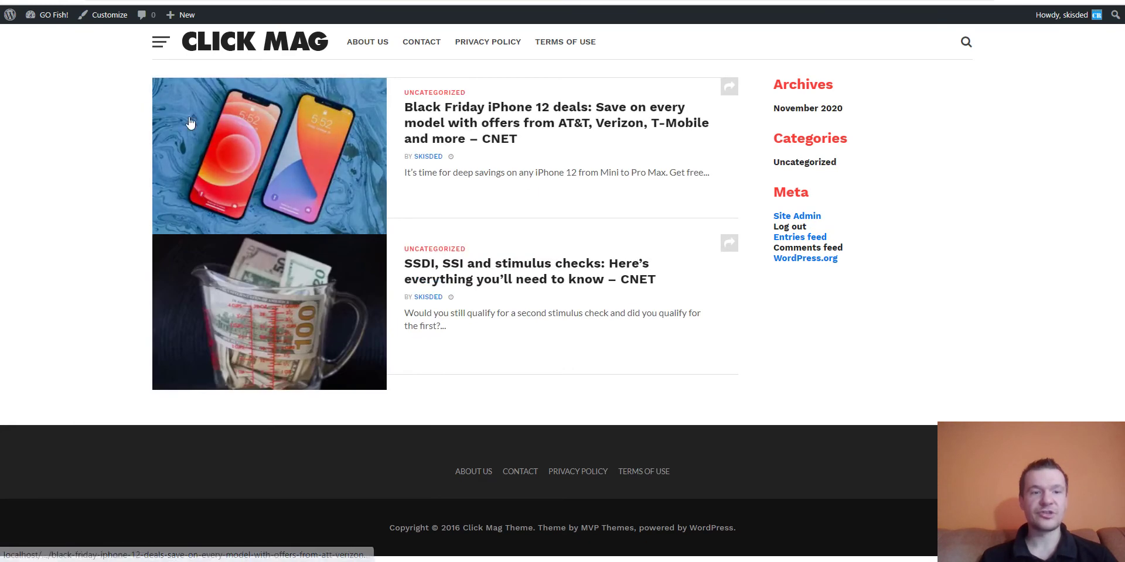
pyautogui.rightClick(250, 136)
pyautogui.click(283, 348)
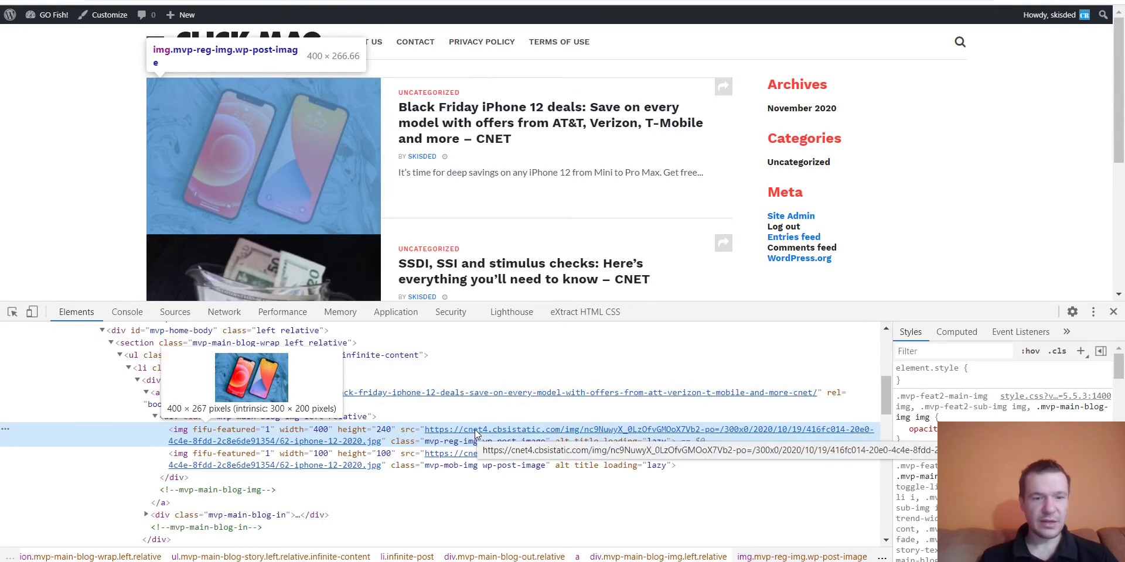
pyautogui.click(486, 123)
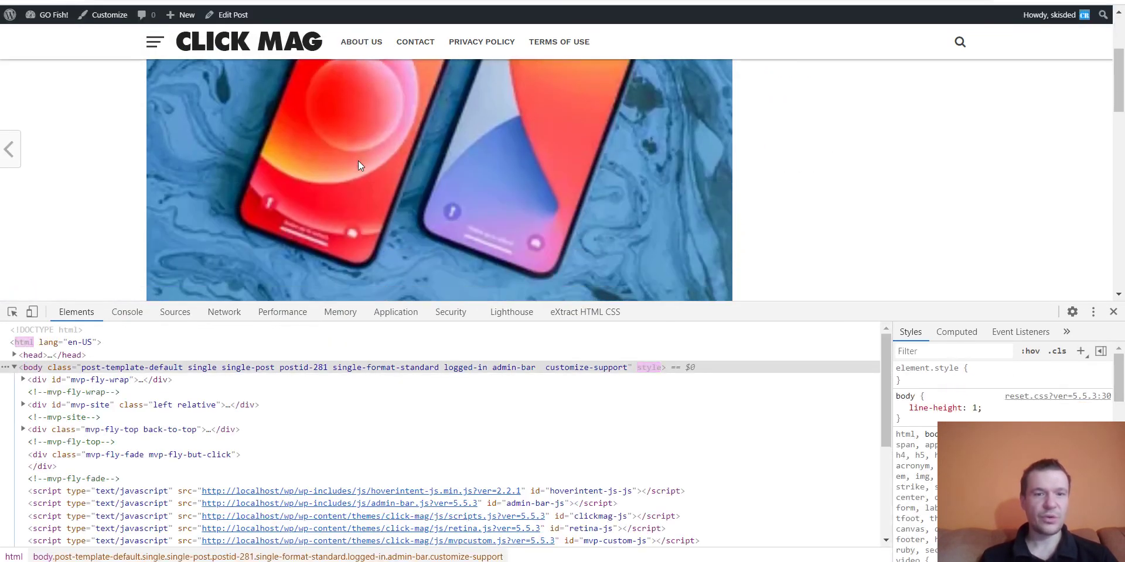
pyautogui.rightClick(325, 173)
pyautogui.click(373, 282)
pyautogui.moveTo(390, 432)
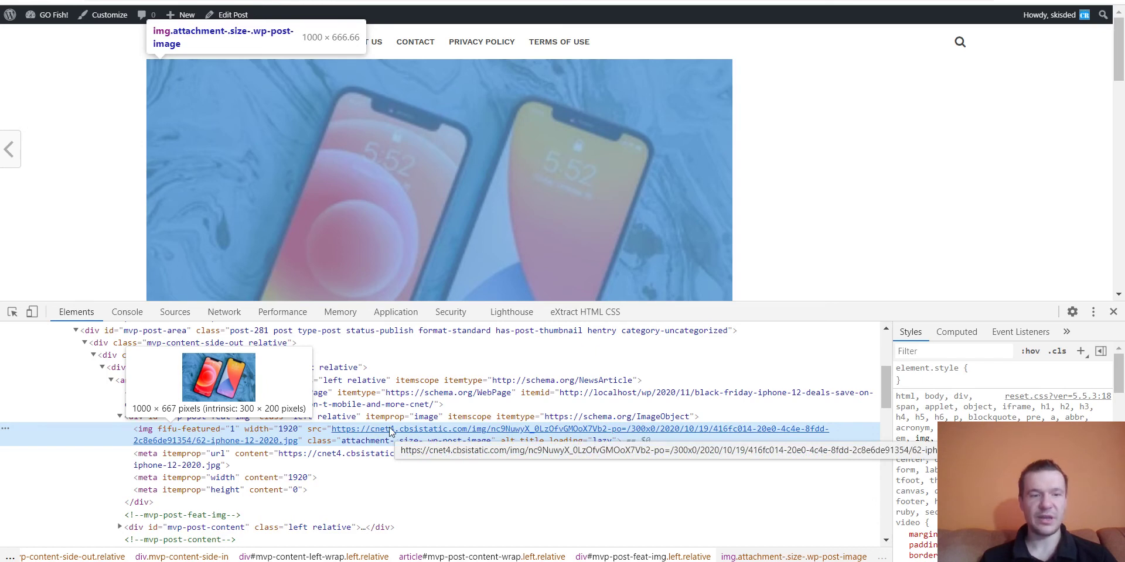
pyautogui.scroll(-10, 163, 111)
pyautogui.scroll(5, 87, 55)
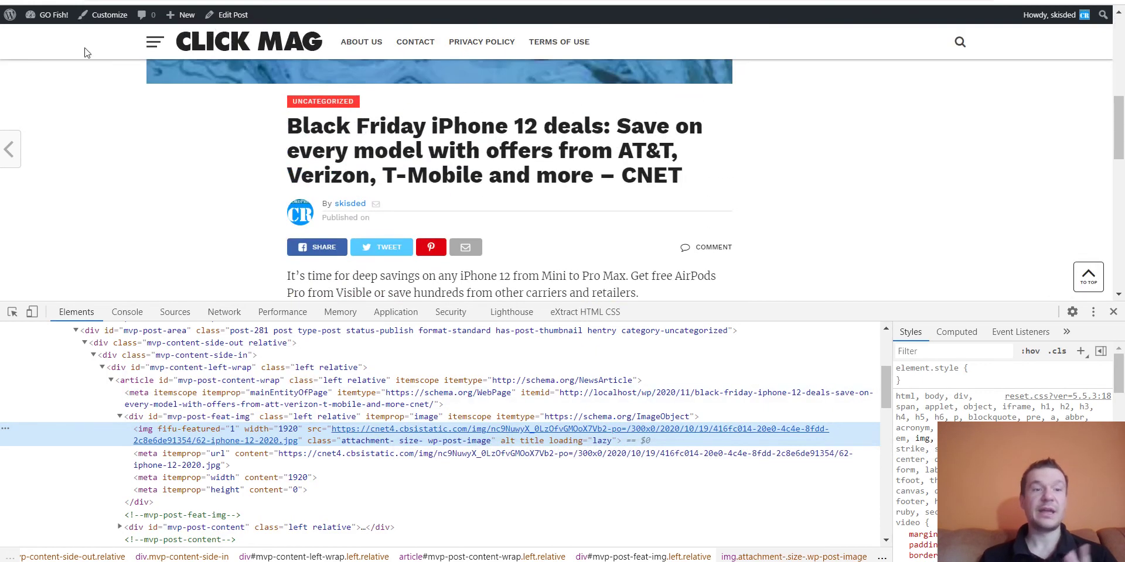
pyautogui.scroll(4, 160, 181)
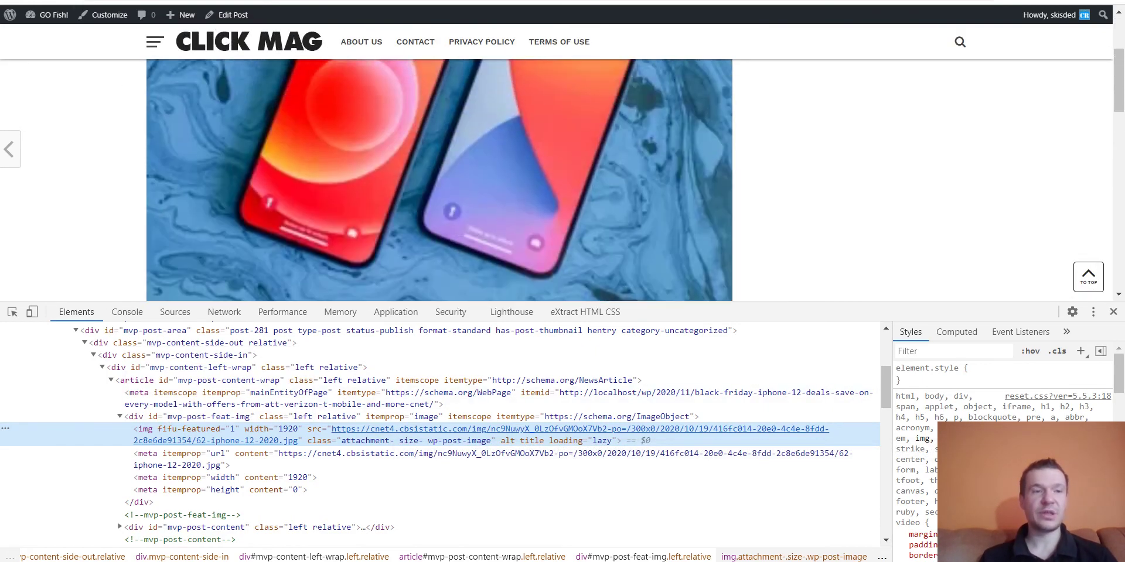
# - Inspect the SSDI stimulus post's image, confirming its cnet4.cbsistatic.com source
pyautogui.click(53, 15)
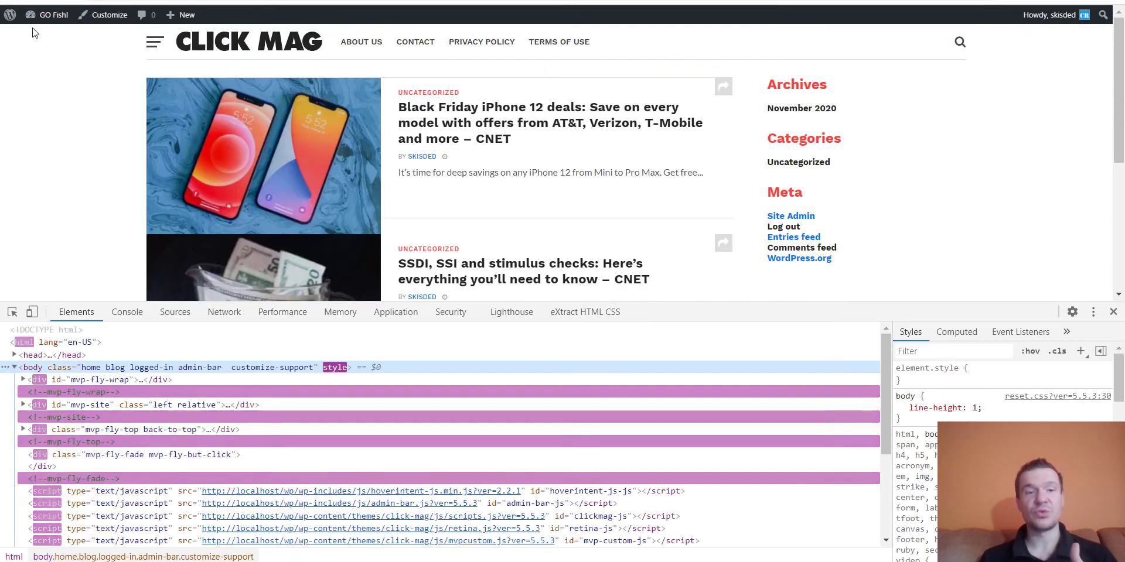
pyautogui.scroll(-10, 168, 170)
pyautogui.rightClick(241, 143)
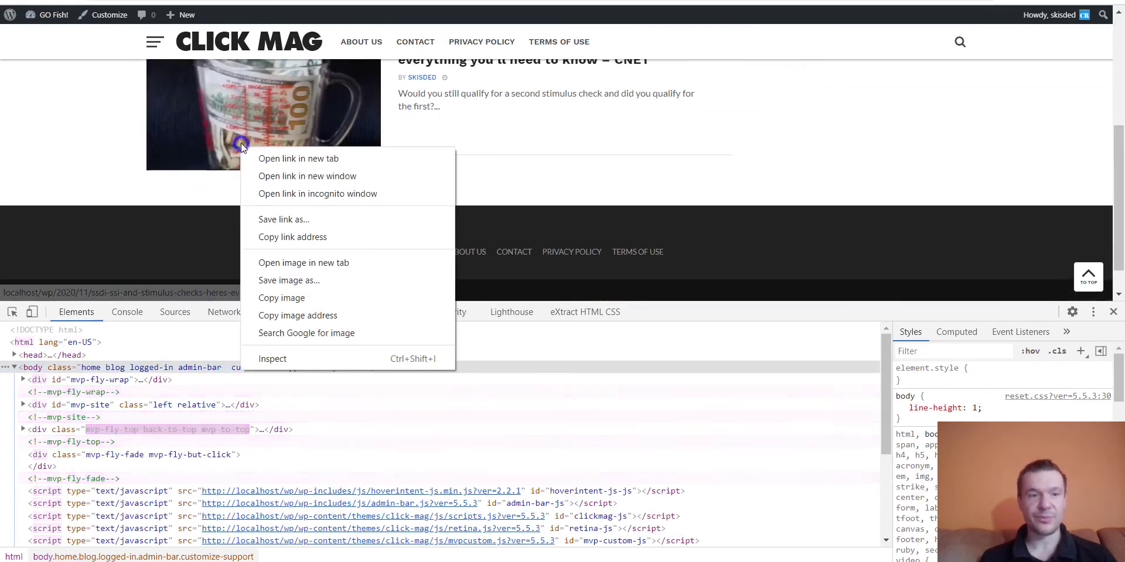
pyautogui.click(287, 357)
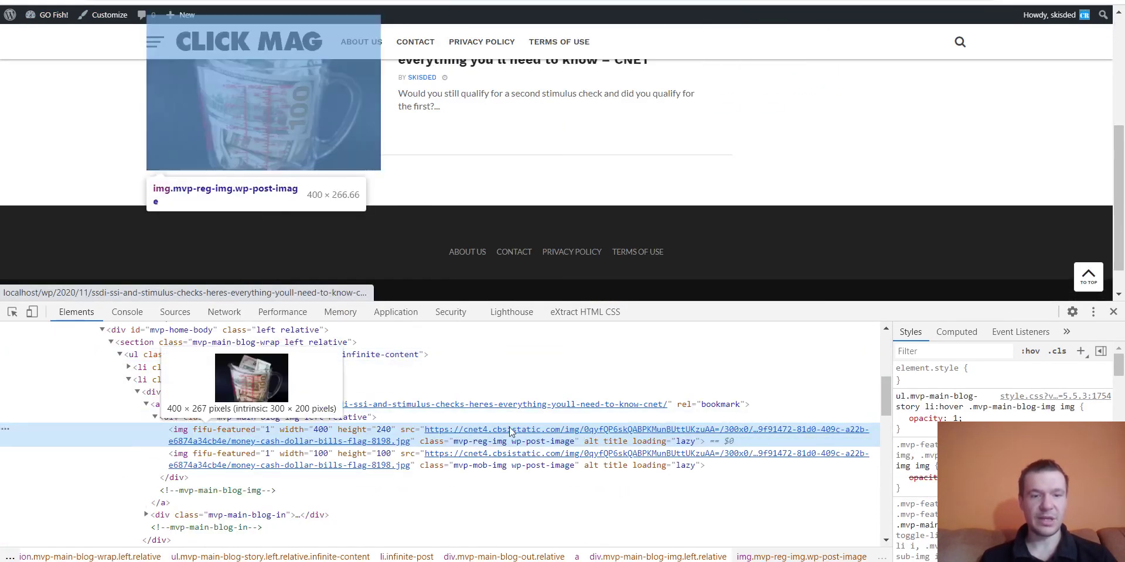
pyautogui.scroll(3, 152, 175)
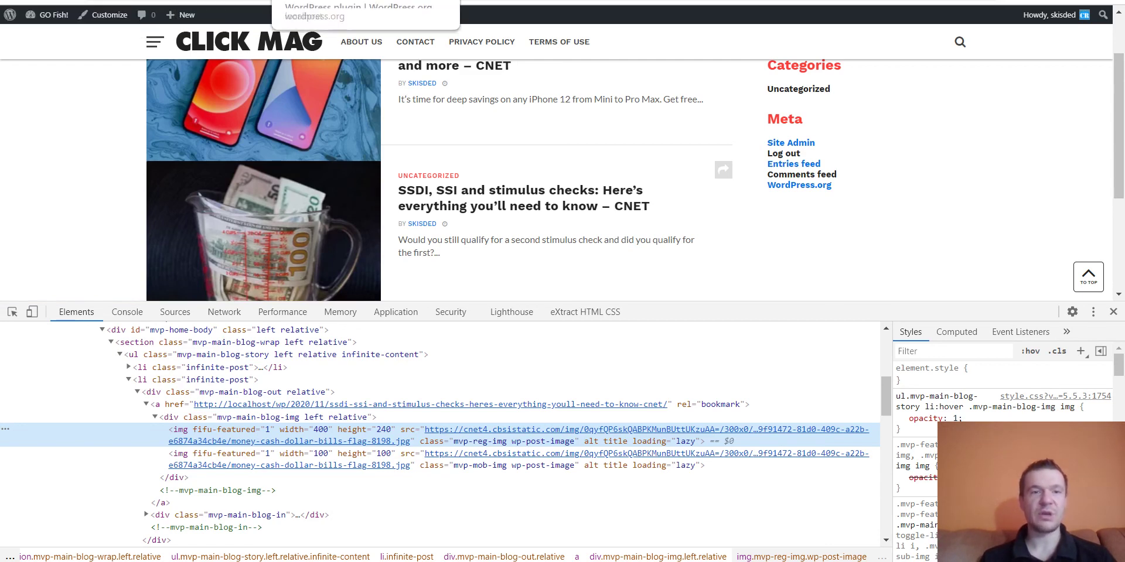
# - Switch to the WordPress.org tab showing the 'Featured Image from URL | FIFU' plugin page
pyautogui.click(351, 2)
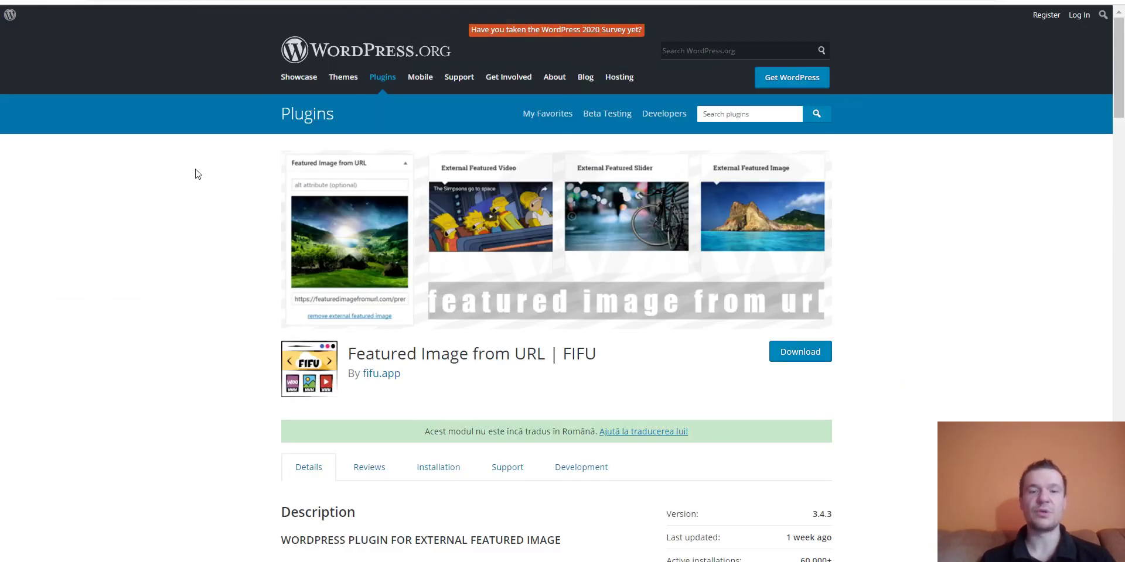